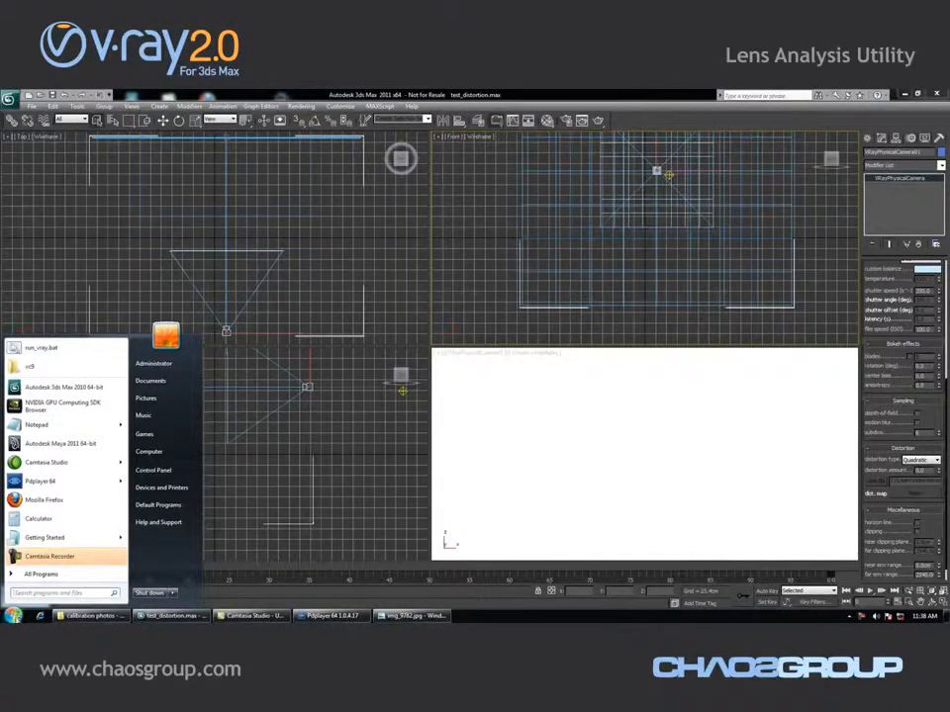
# Launch the Lens analysis tool from the Chaos Group tools for V-Ray Adv for 3dsmax 2011 for x64
pyautogui.click(32, 577)
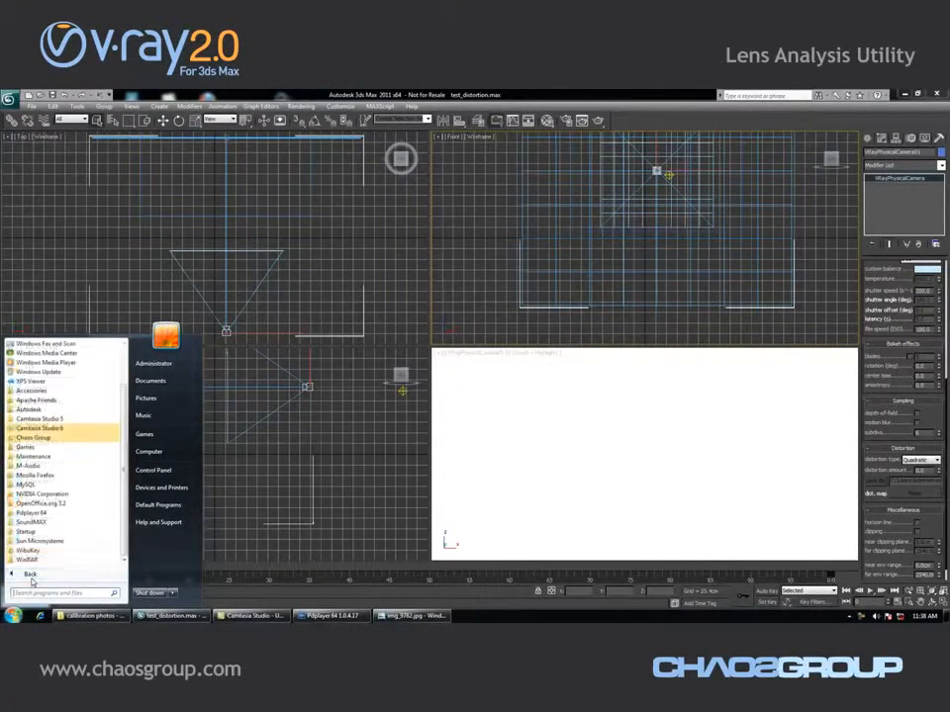
pyautogui.click(49, 440)
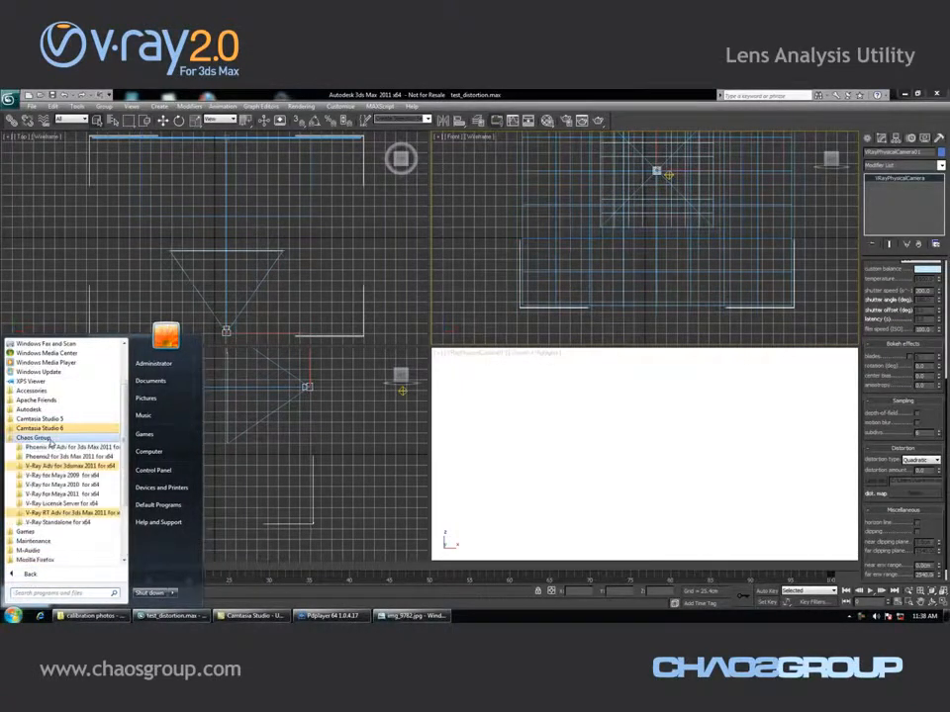
pyautogui.click(71, 466)
pyautogui.click(38, 510)
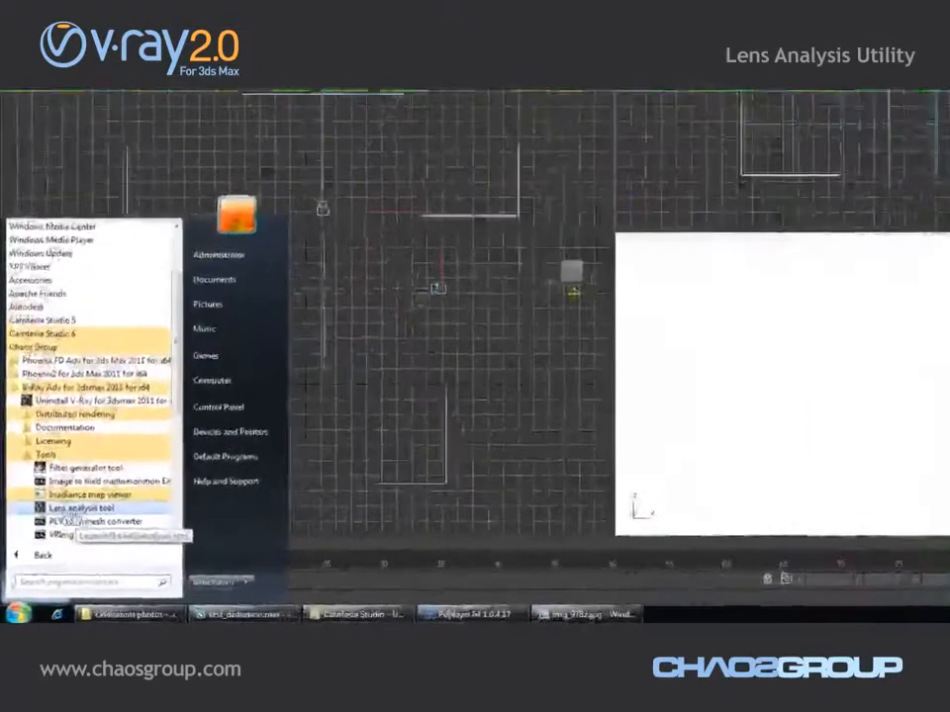
pyautogui.click(66, 510)
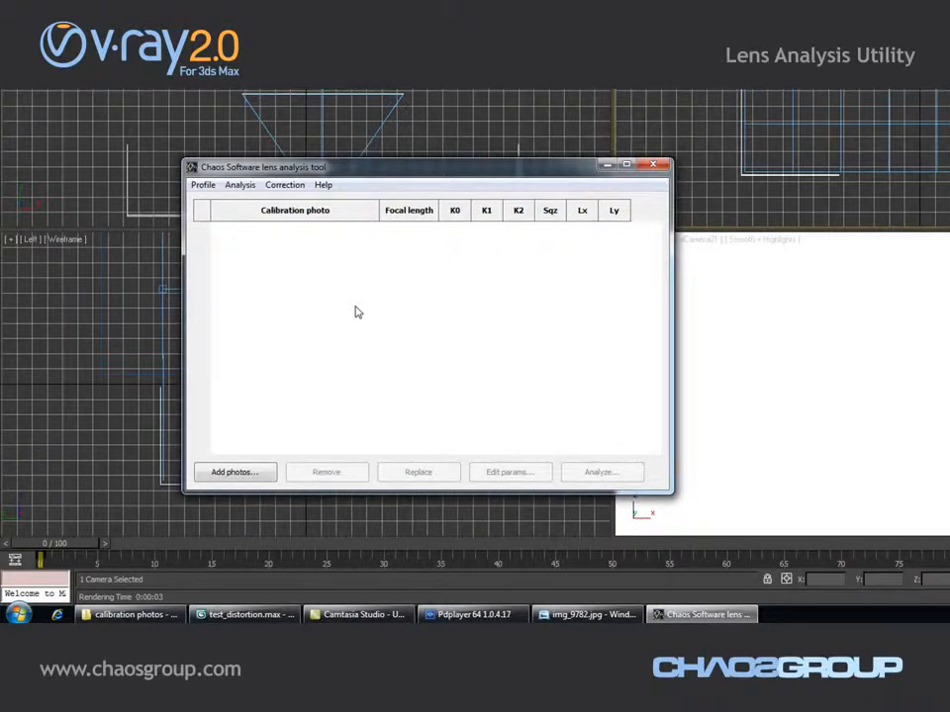
# Review the print options for the lens calibration test chart and leave them without printing
pyautogui.moveTo(401, 178); pyautogui.dragTo(461, 149)
pyautogui.click(340, 154)
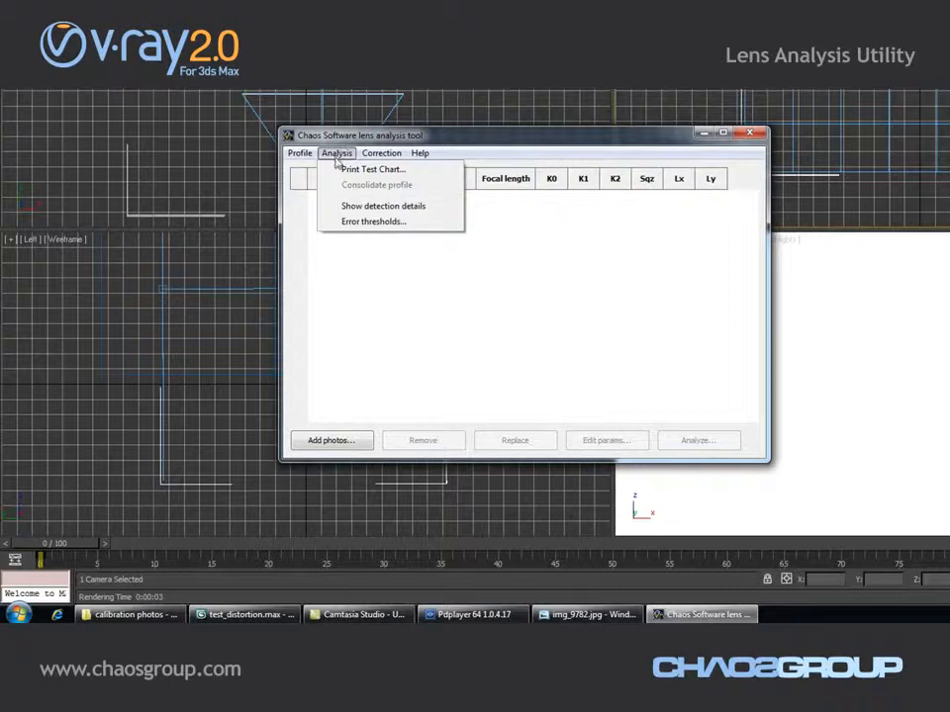
pyautogui.click(361, 169)
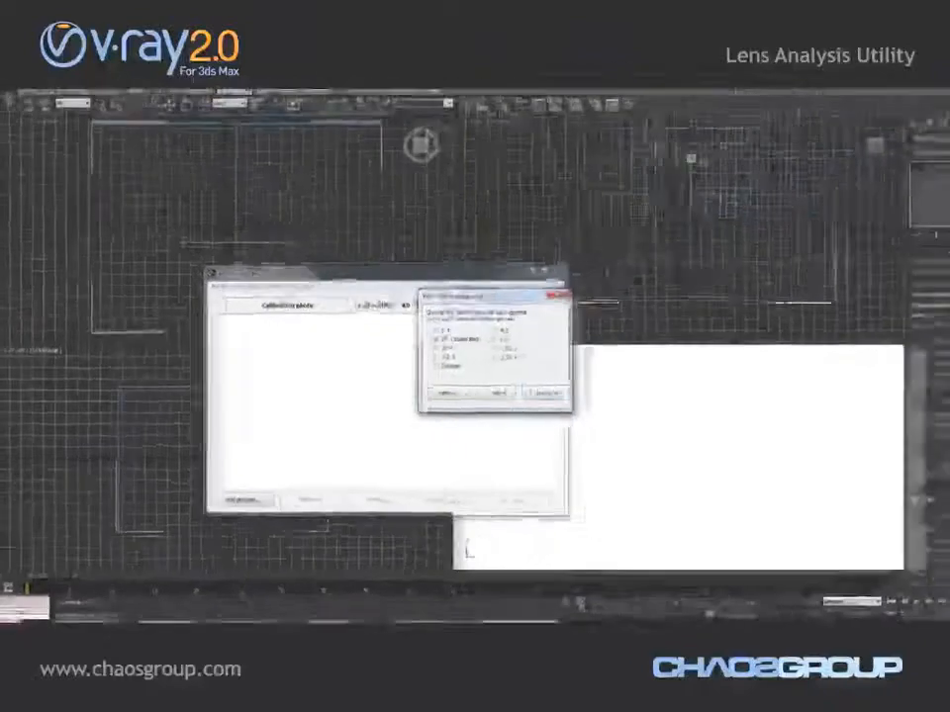
pyautogui.click(659, 393)
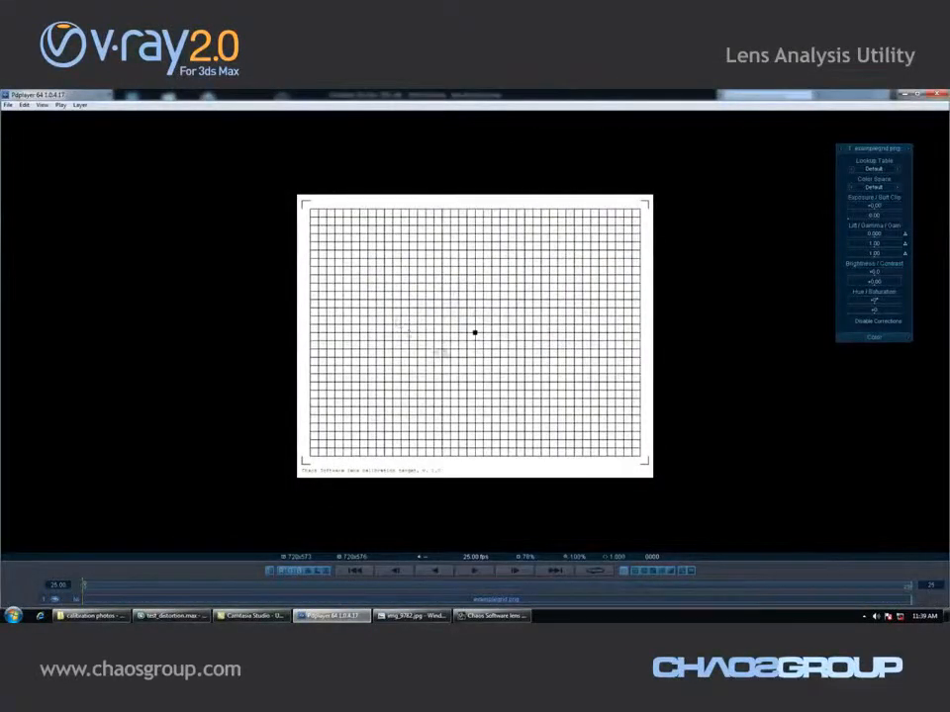
# Examine the example calibration grid examplegrid.png in Pdplayer, including its lines and central square up close
pyautogui.scroll(1, 445, 353)
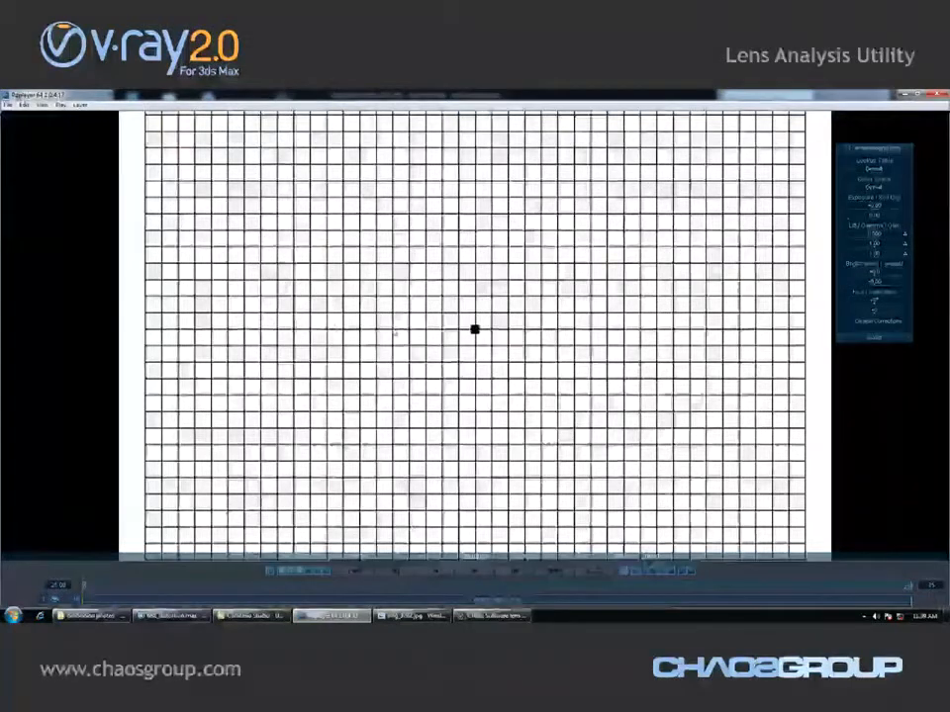
pyautogui.click(394, 332)
pyautogui.scroll(-2, 396, 330)
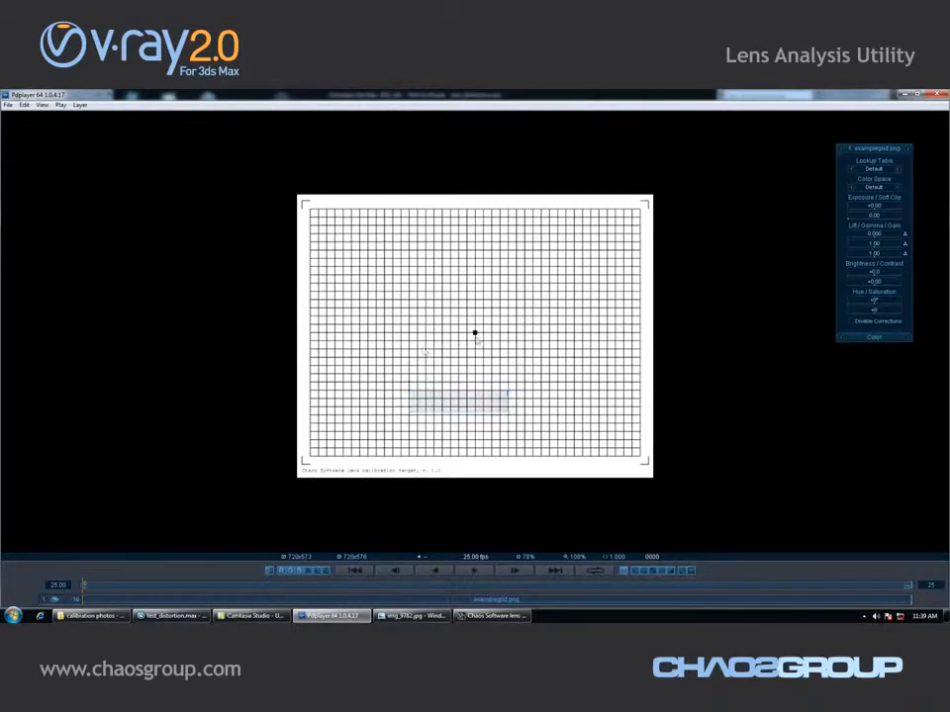
pyautogui.moveTo(351, 616)
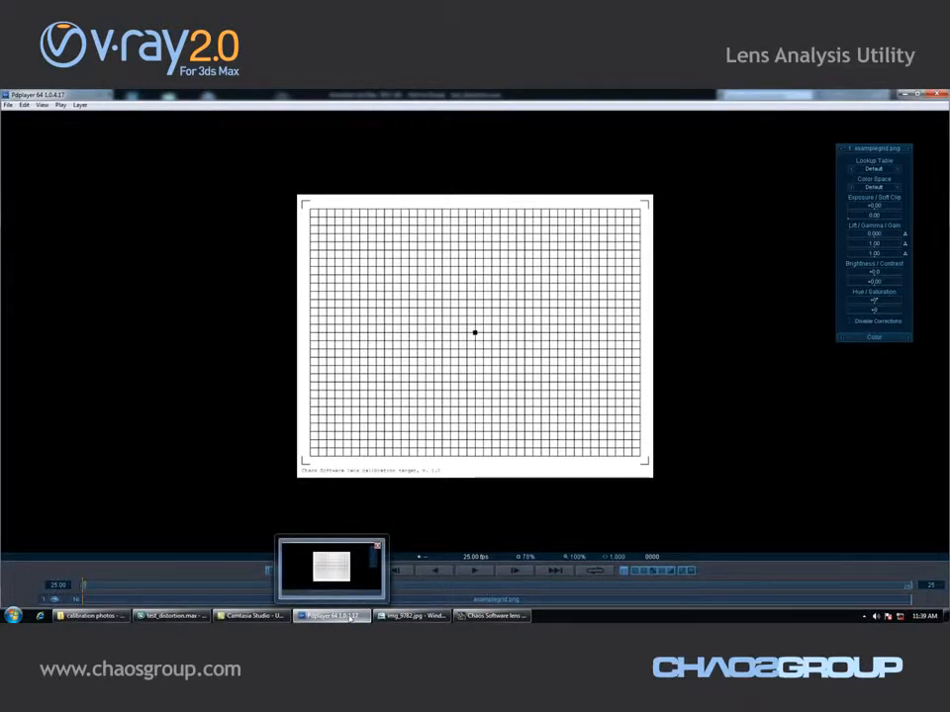
pyautogui.click(351, 617)
# Switch to Windows Photo Viewer and look through the series of calibration grid photos, starting with img_9782.jpg
pyautogui.click(400, 616)
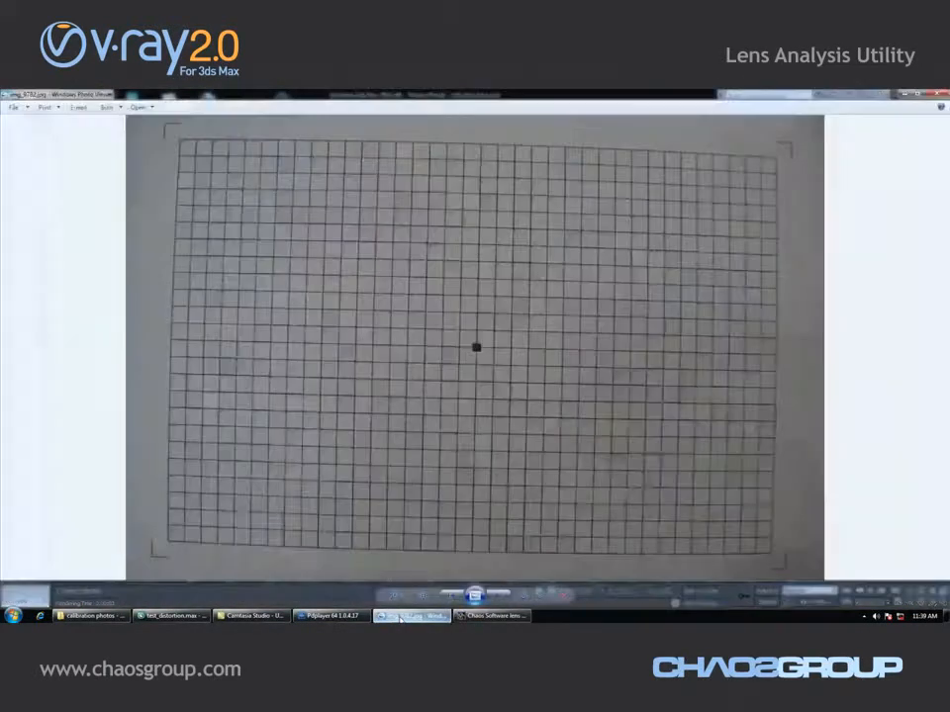
pyautogui.click(501, 597)
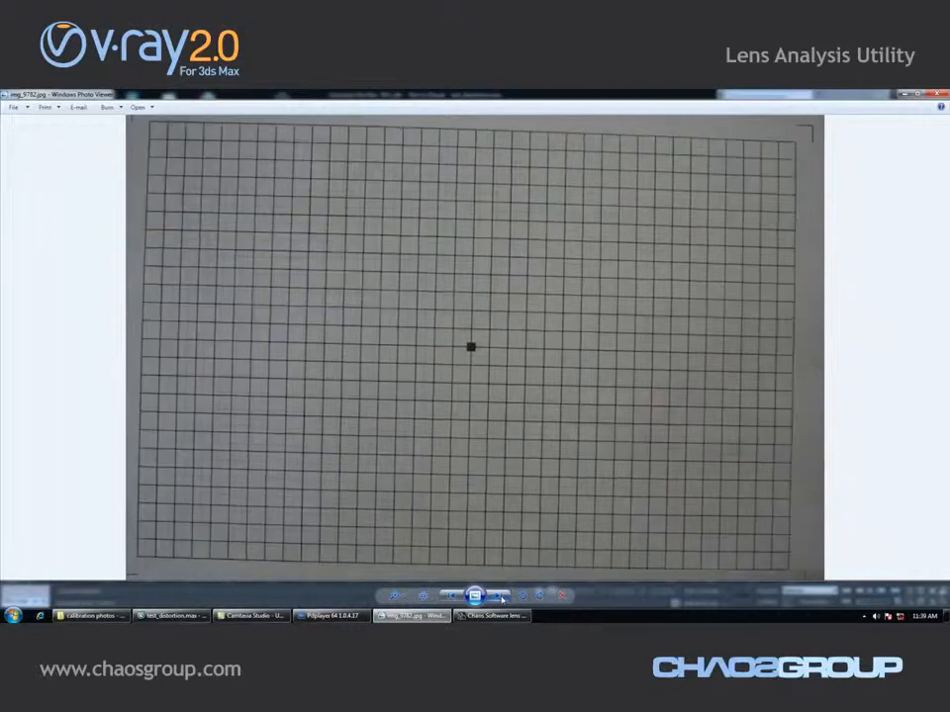
pyautogui.click(501, 596)
pyautogui.click(501, 597)
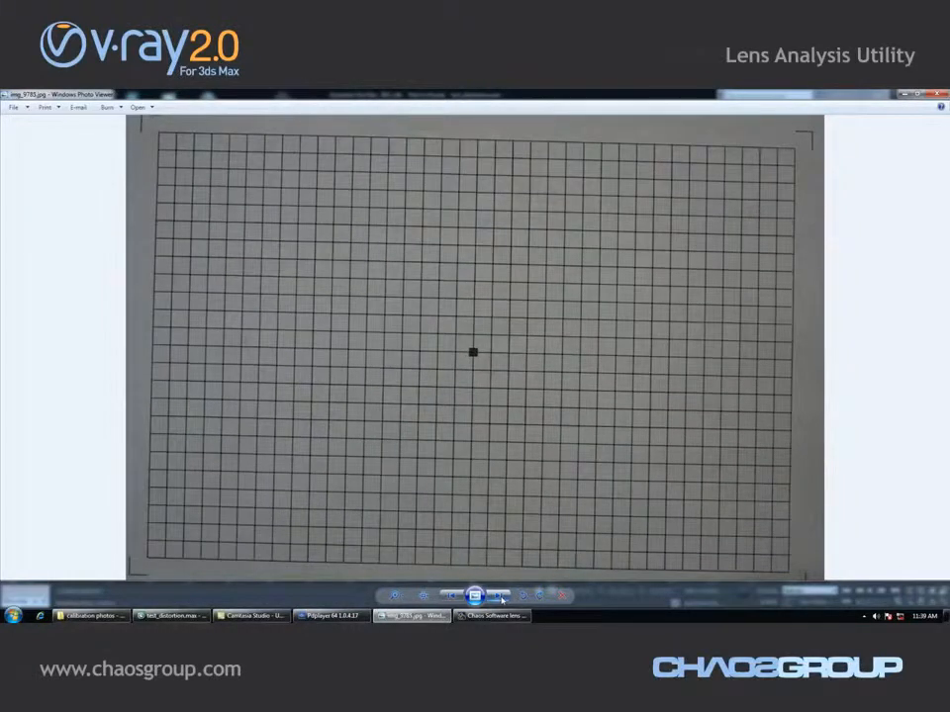
pyautogui.click(502, 596)
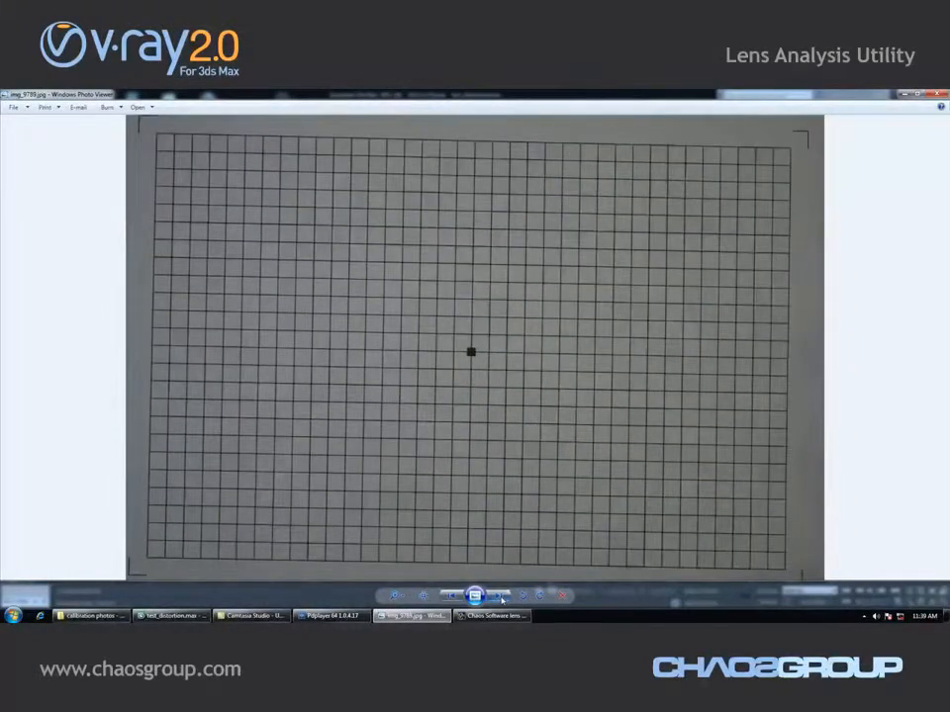
pyautogui.click(502, 597)
pyautogui.click(502, 596)
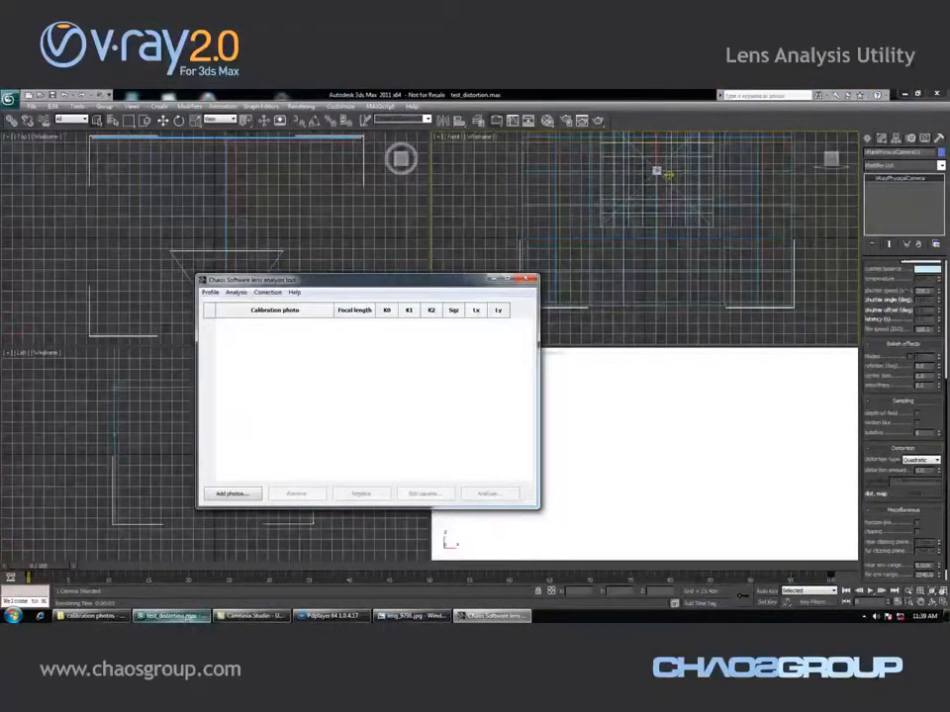
# Add all ten calibration photos, img_9782.jpg through img_9844.jpg, to the profile in the lens analysis tool
pyautogui.moveTo(491, 617)
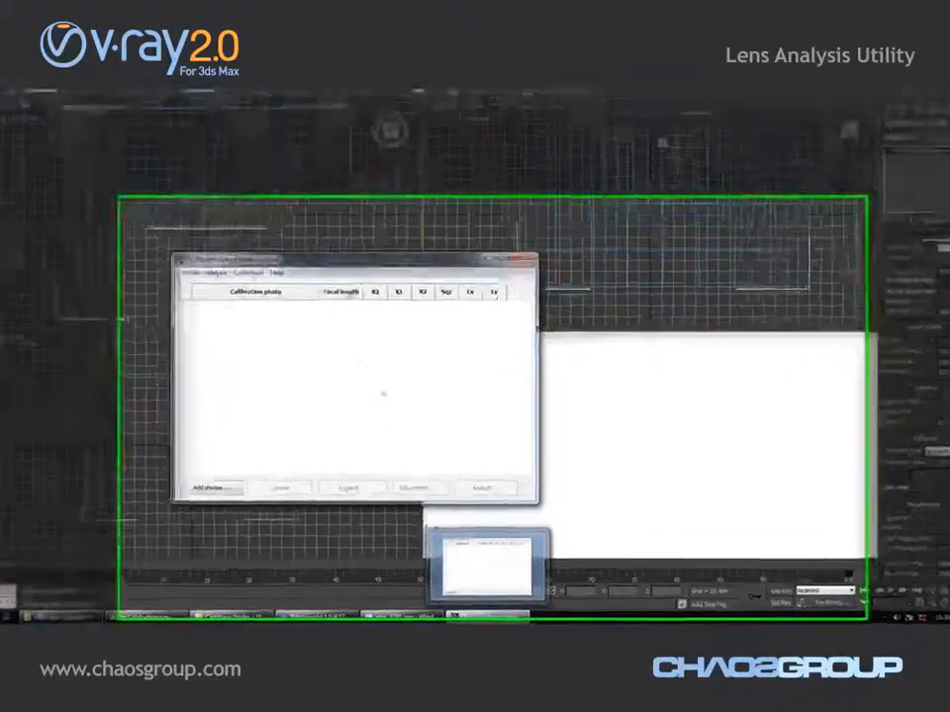
pyautogui.click(210, 488)
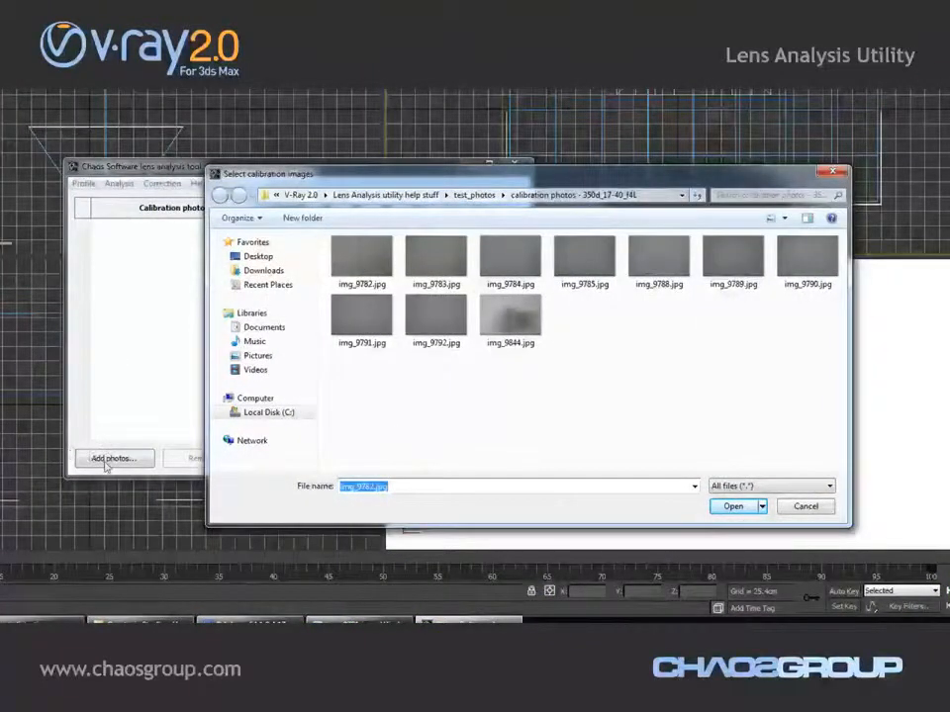
pyautogui.moveTo(796, 427); pyautogui.dragTo(383, 219)
pyautogui.click(733, 506)
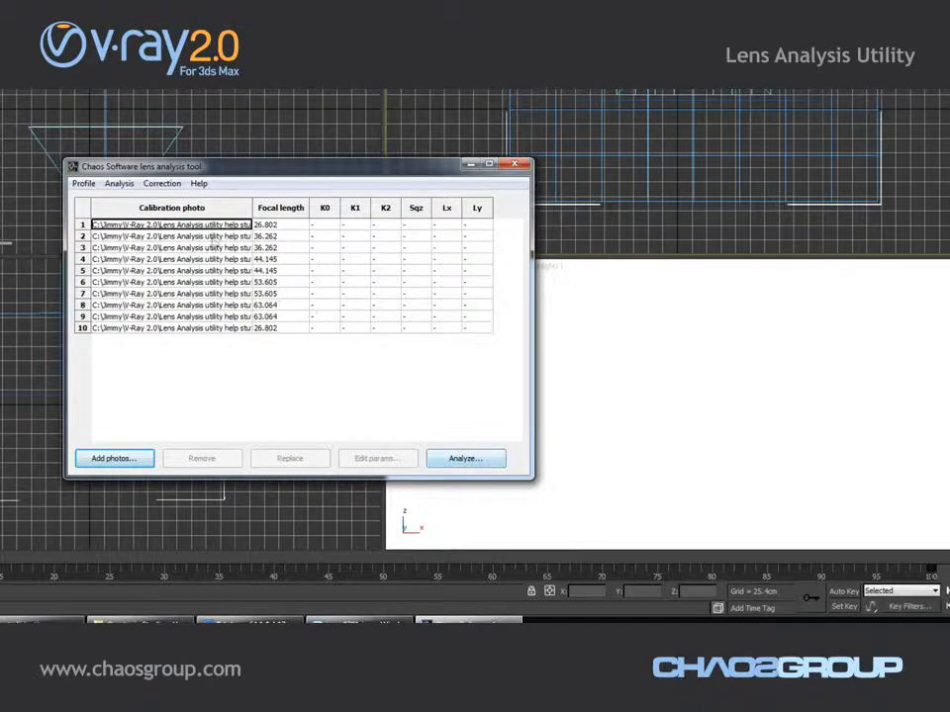
# Analyze all the loaded calibration photos and consolidate the resulting lens profile
pyautogui.click(461, 458)
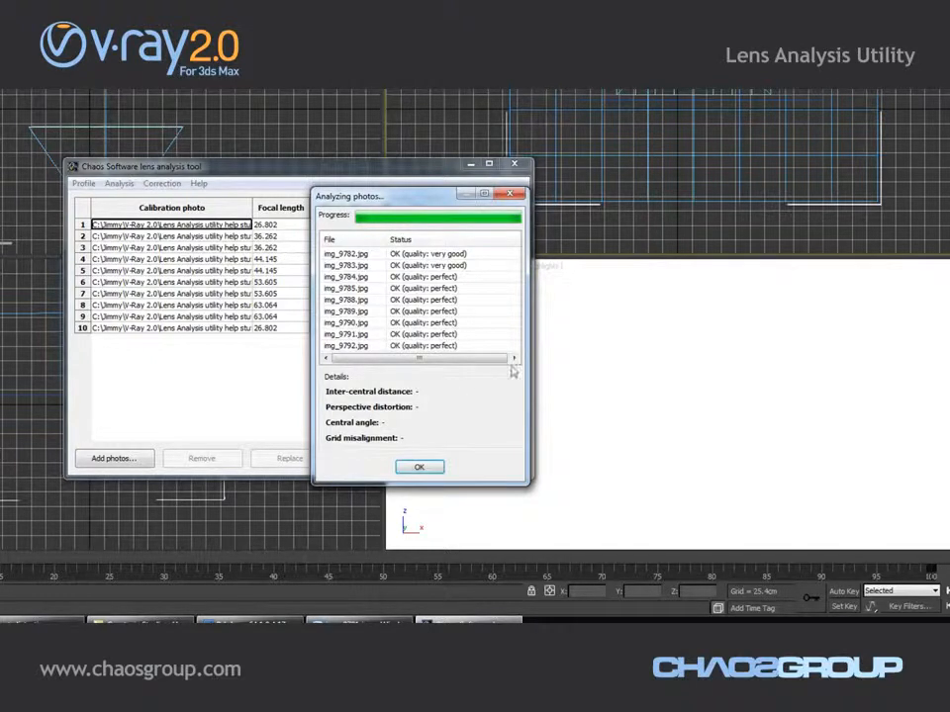
pyautogui.click(418, 470)
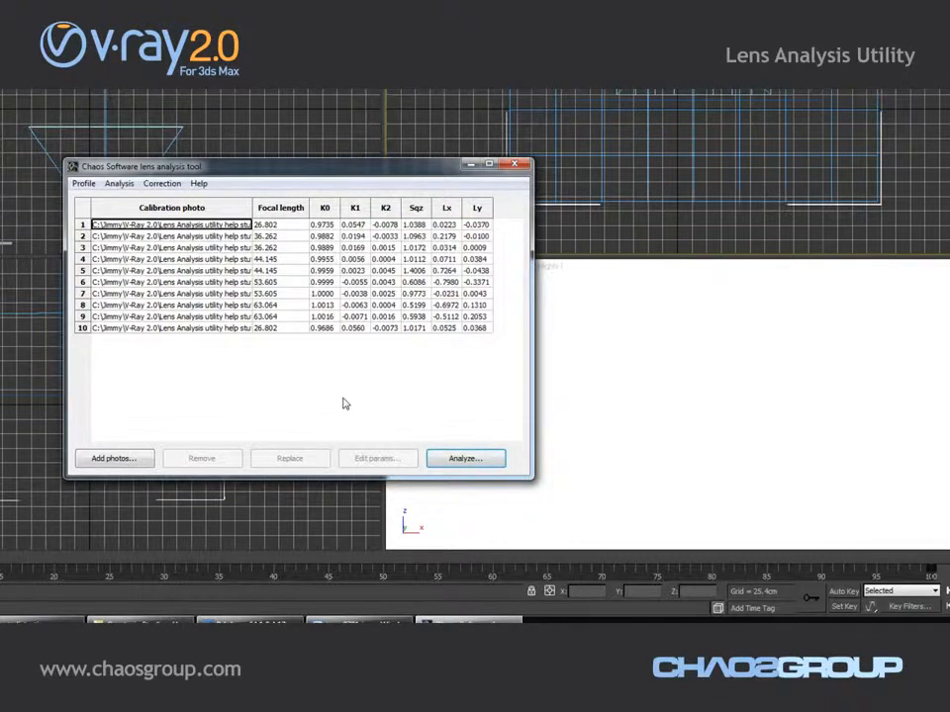
pyautogui.click(118, 184)
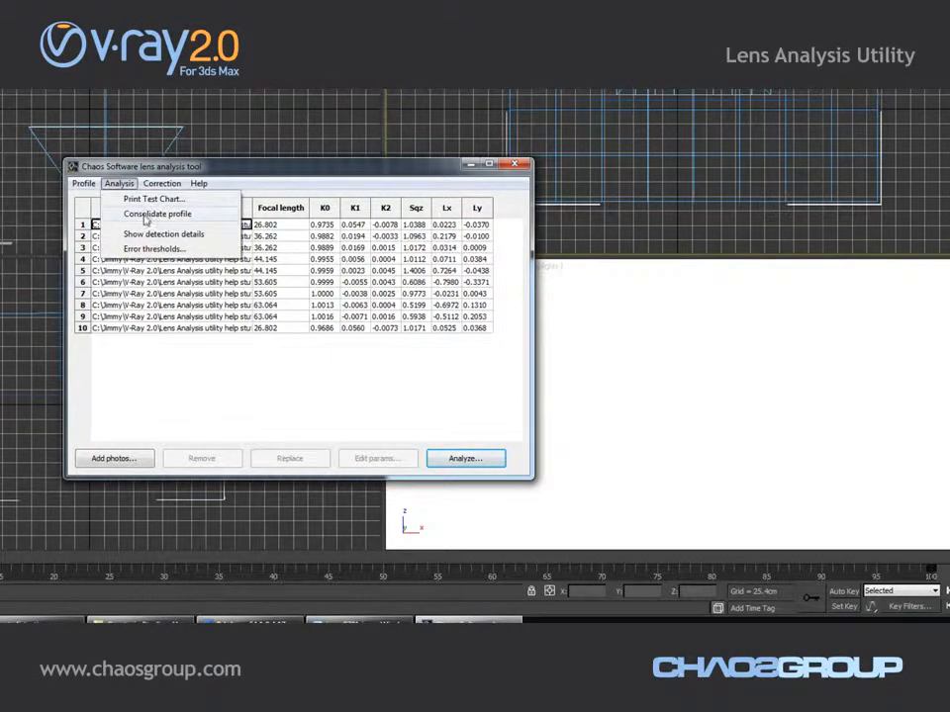
pyautogui.click(143, 217)
pyautogui.click(358, 249)
# Save the lens profile to the Desktop as test.vrlens, replacing the existing file
pyautogui.click(83, 184)
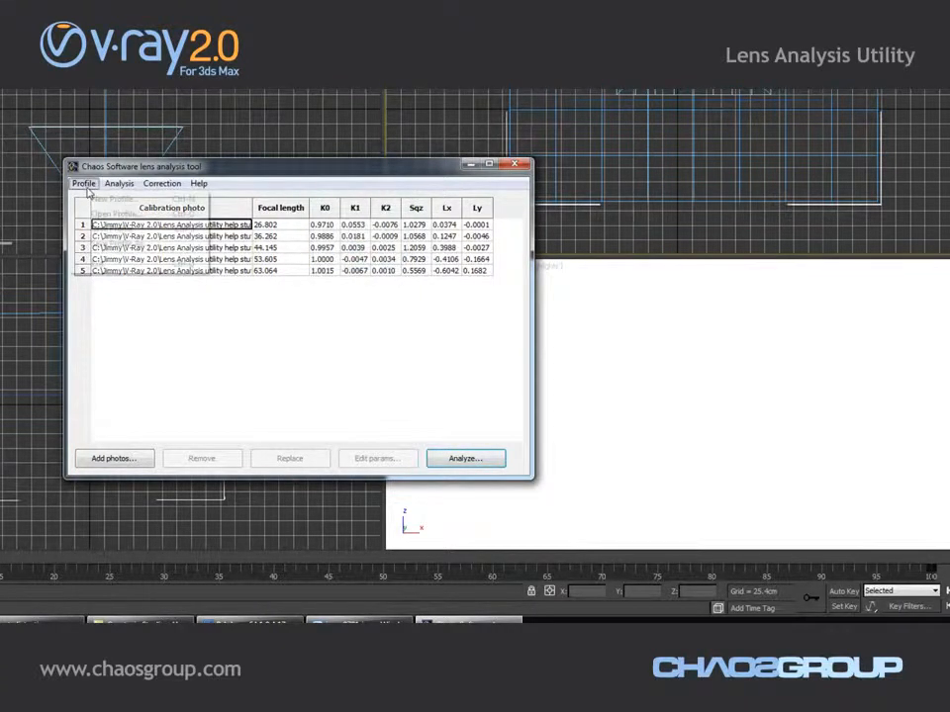
pyautogui.click(118, 234)
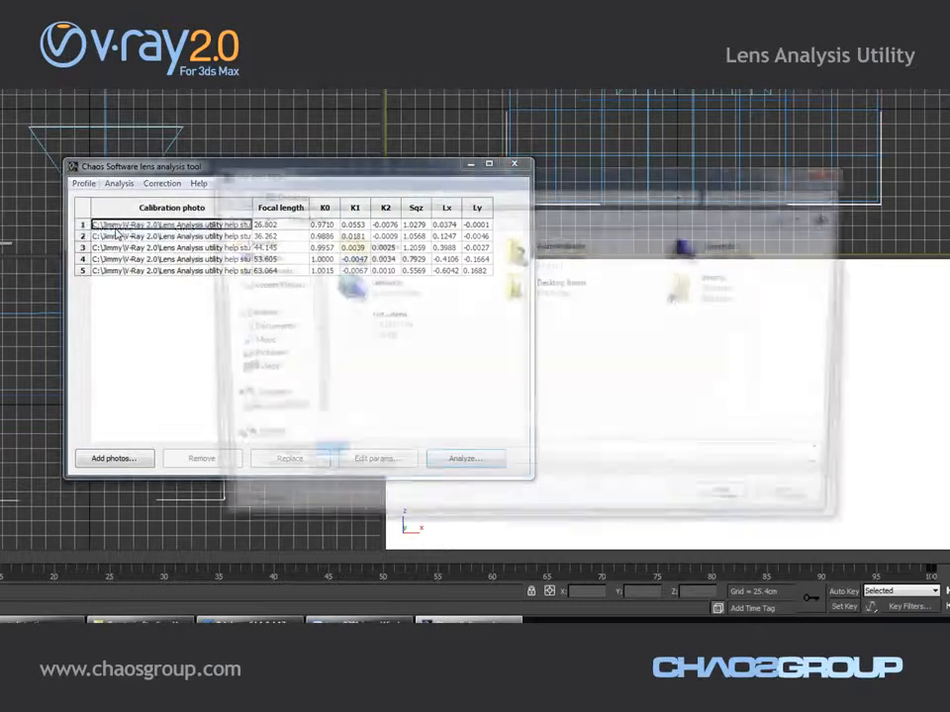
pyautogui.doubleClick(354, 334)
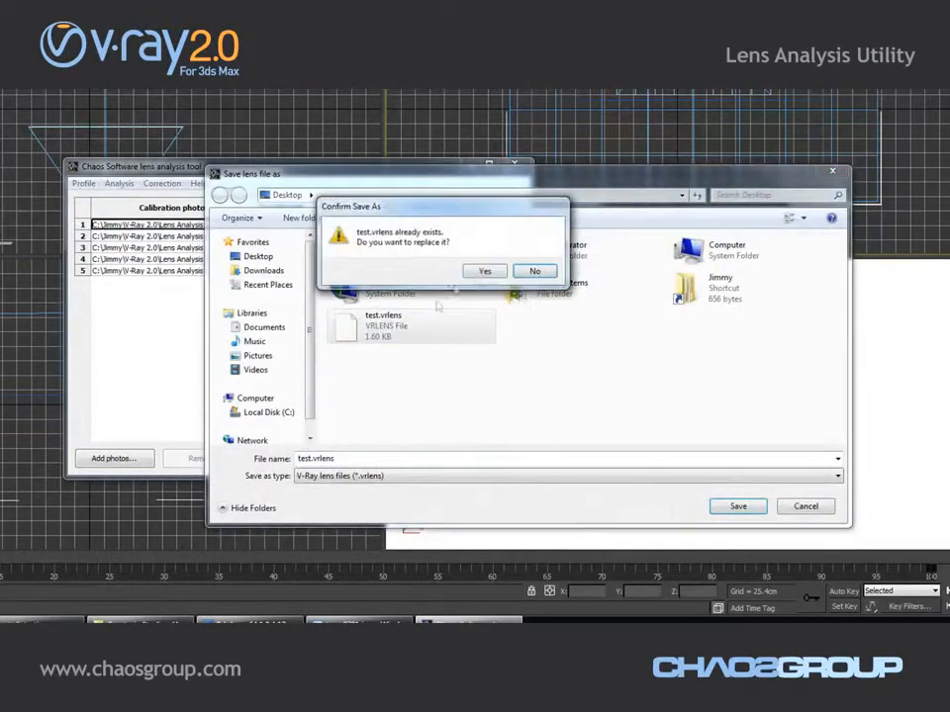
pyautogui.click(485, 271)
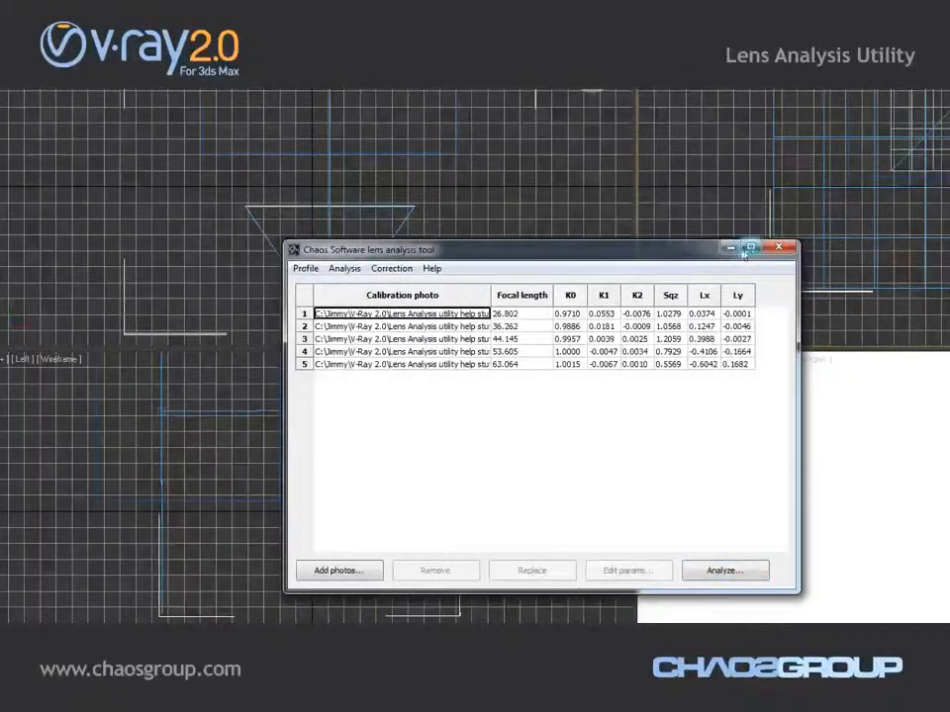
# Minimize the lens analysis tool and render the VRayPhysicalCamera01 view in 3ds Max as a reference with the Quadratic distortion type
pyautogui.click(733, 248)
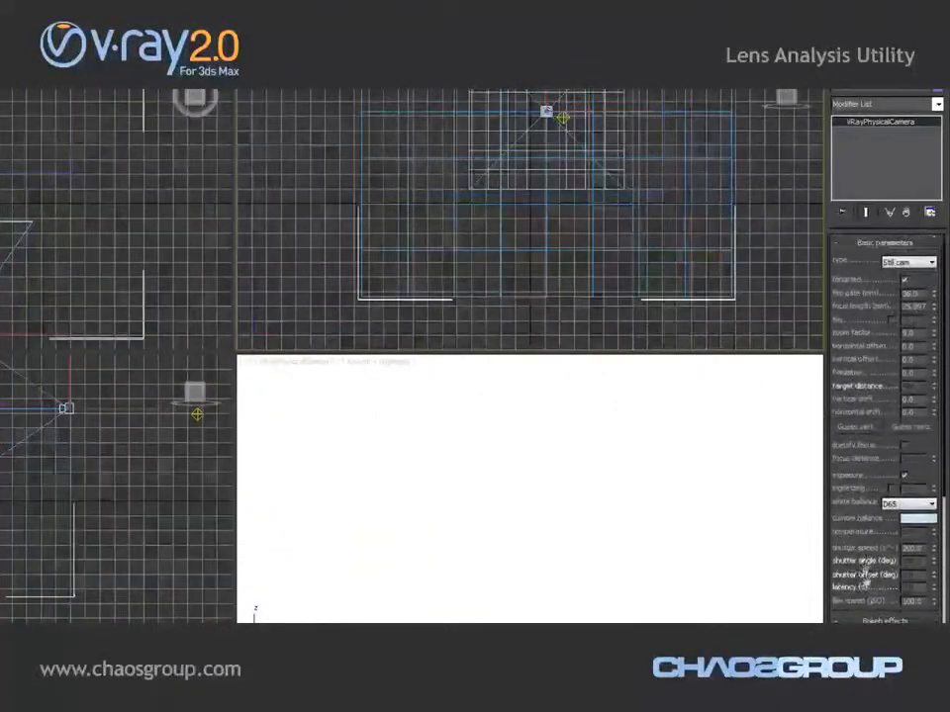
pyautogui.moveTo(865, 593); pyautogui.dragTo(871, 308)
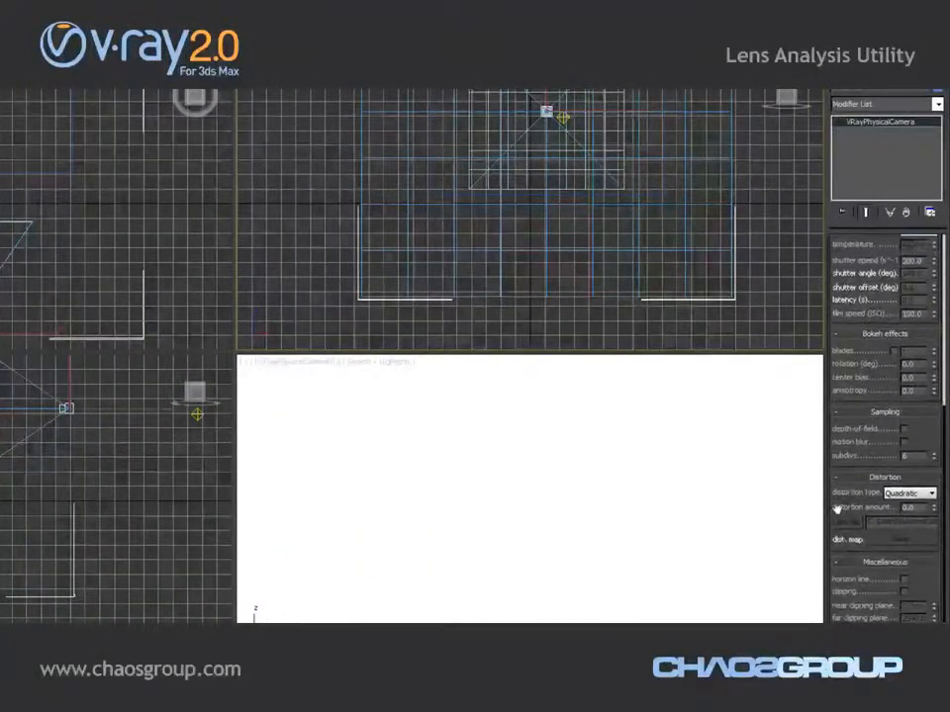
pyautogui.click(911, 486)
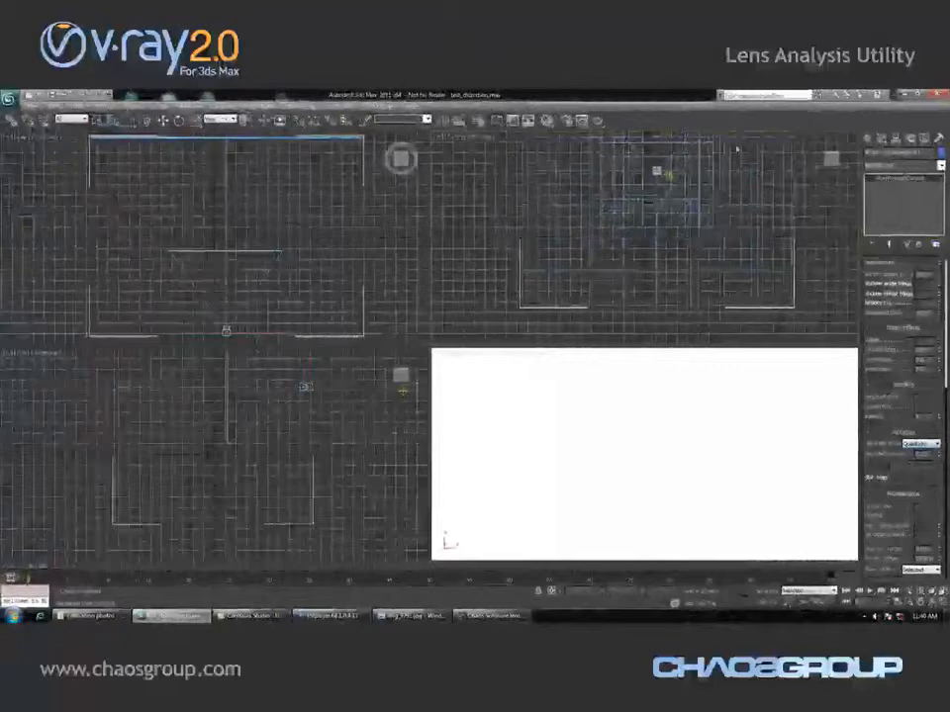
pyautogui.click(598, 121)
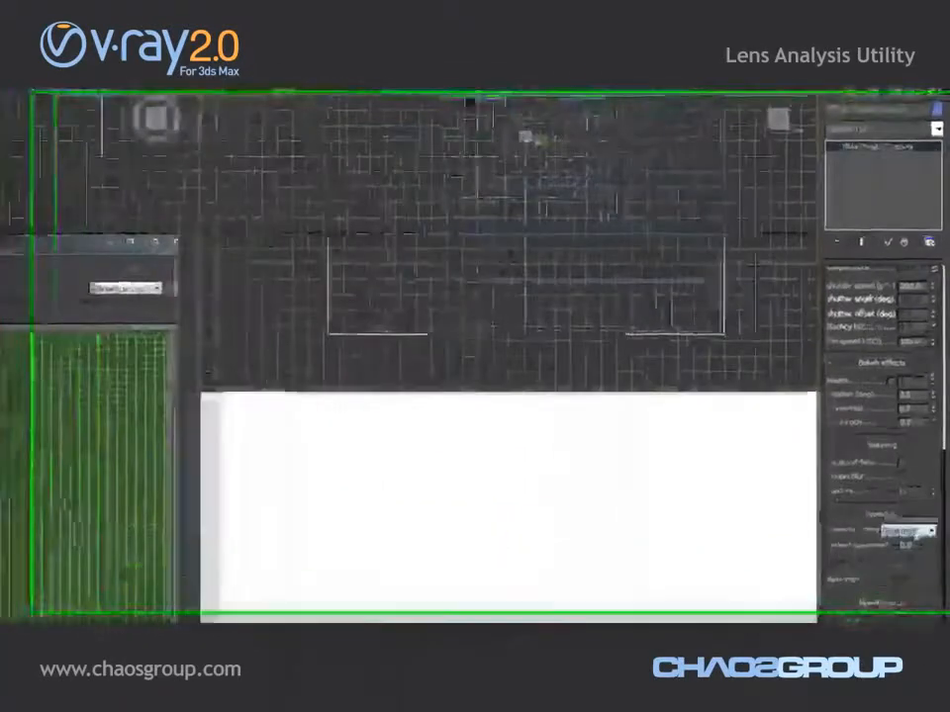
# Set the physical camera's distortion type to Lens file and load the saved lens profile
pyautogui.click(918, 443)
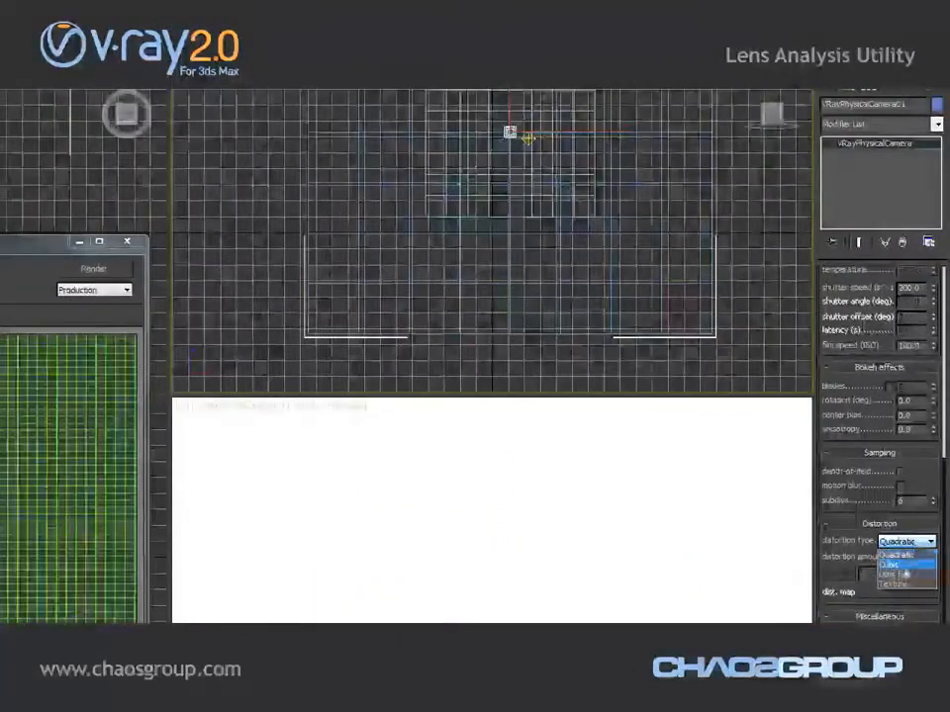
pyautogui.click(902, 574)
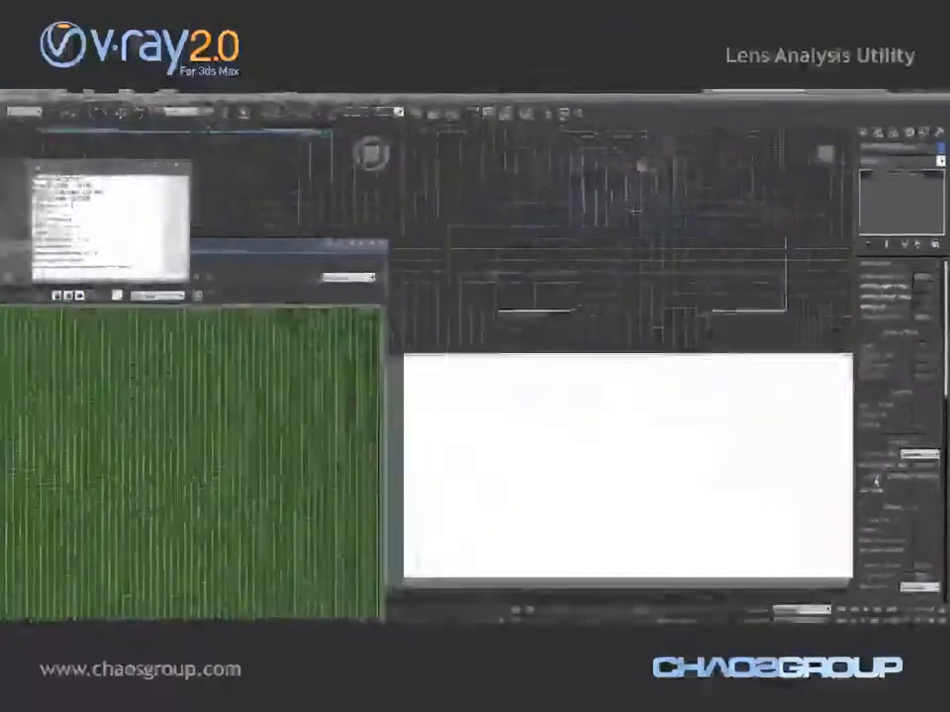
pyautogui.click(879, 480)
pyautogui.doubleClick(39, 188)
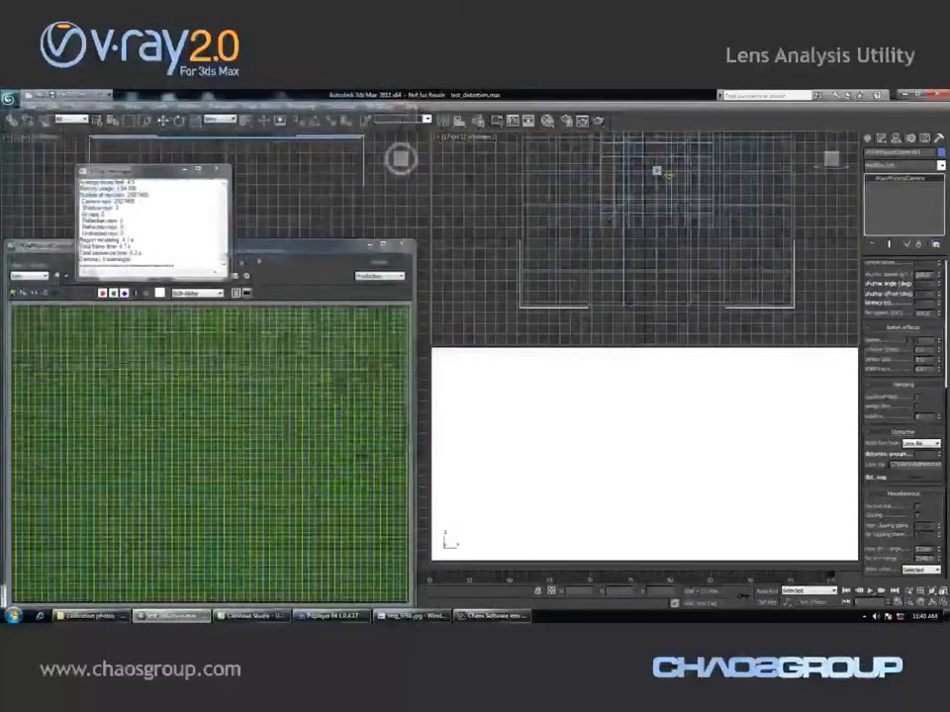
# Move the render window clear of the message log and re-render the camera view with the lens file distortion
pyautogui.moveTo(288, 246); pyautogui.dragTo(486, 205)
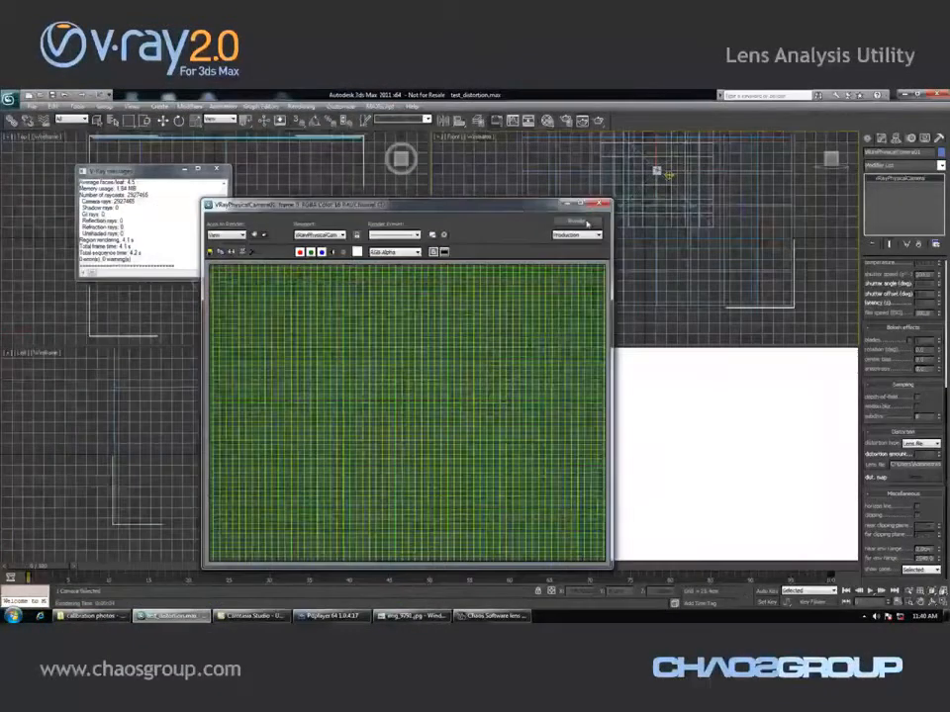
pyautogui.click(584, 221)
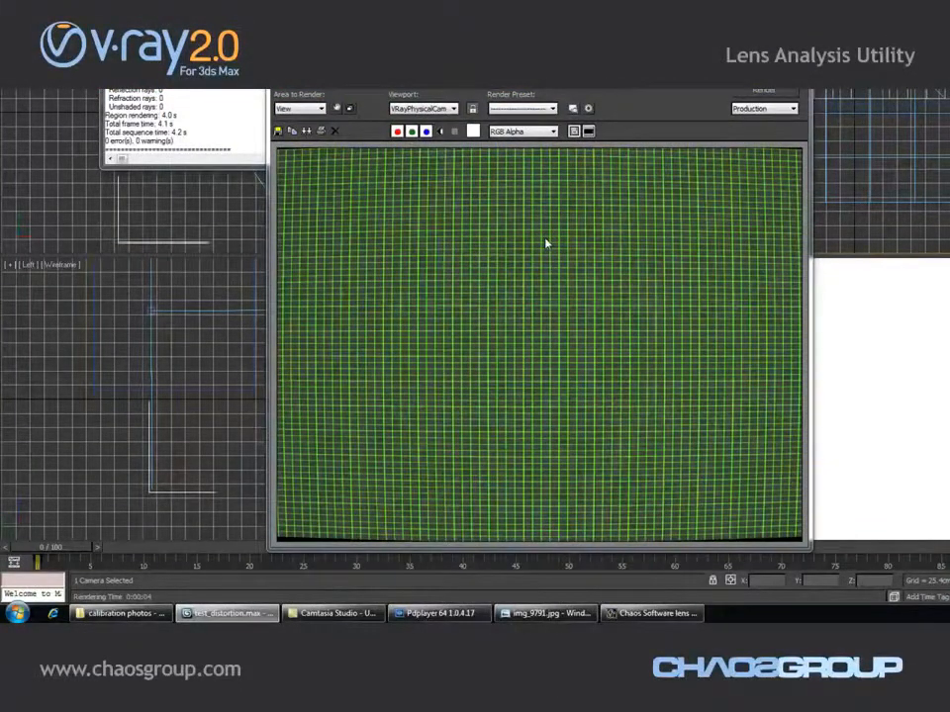
# Switch to the lens analysis tool, review the Correct/Distort images settings and close them without processing anything
pyautogui.moveTo(653, 615)
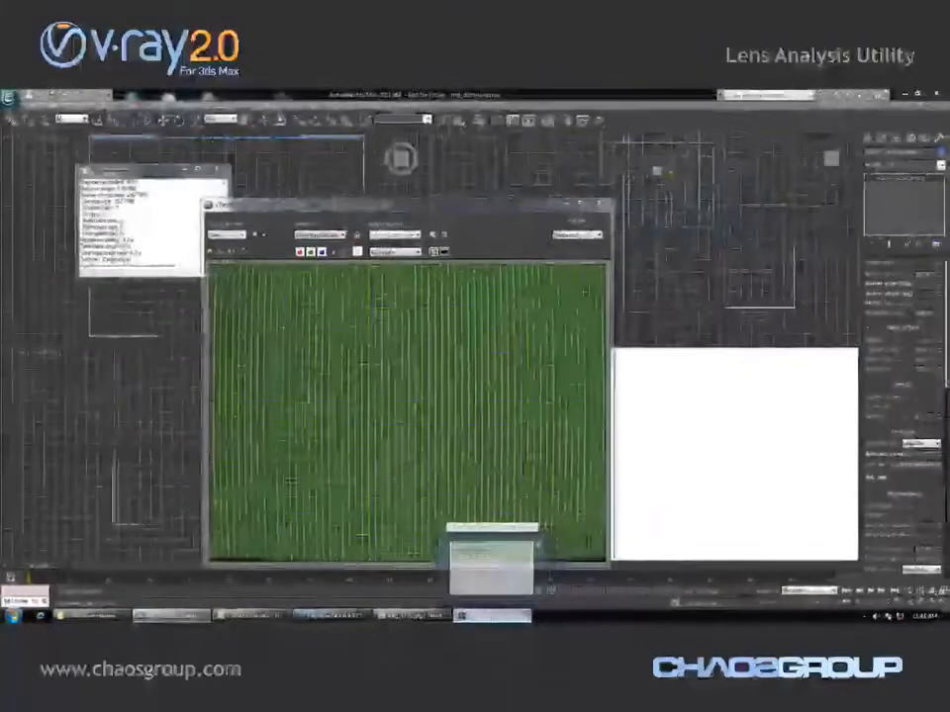
pyautogui.click(651, 614)
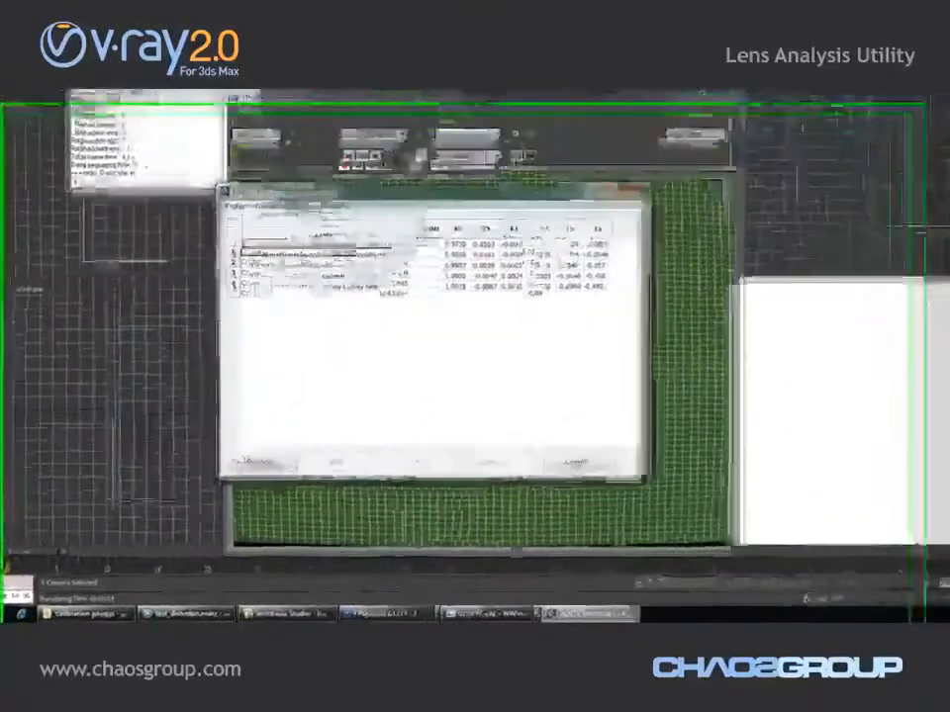
pyautogui.click(311, 196)
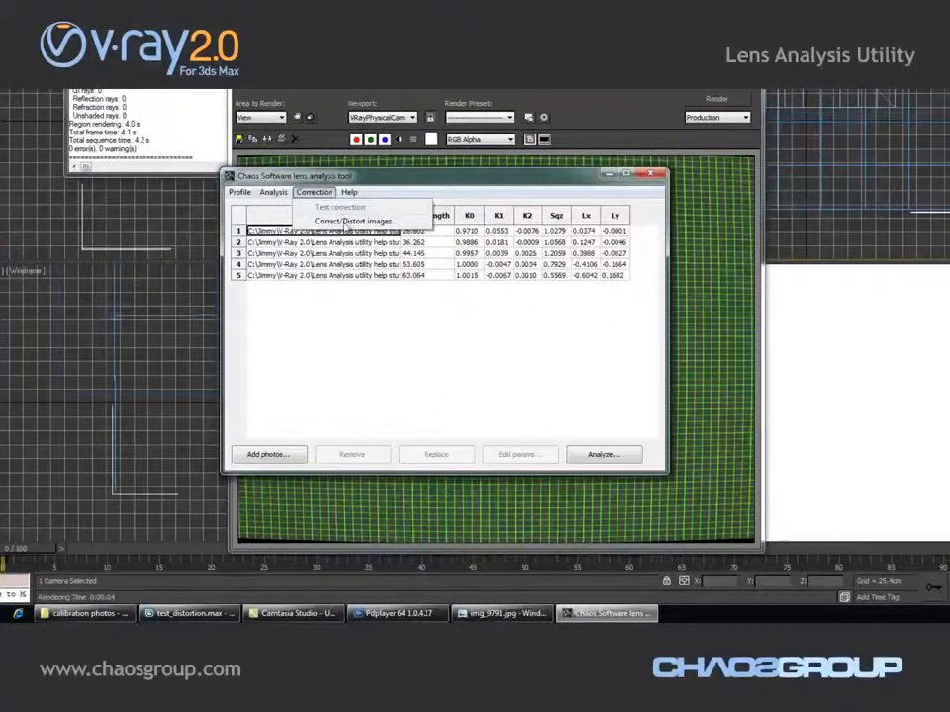
pyautogui.click(347, 222)
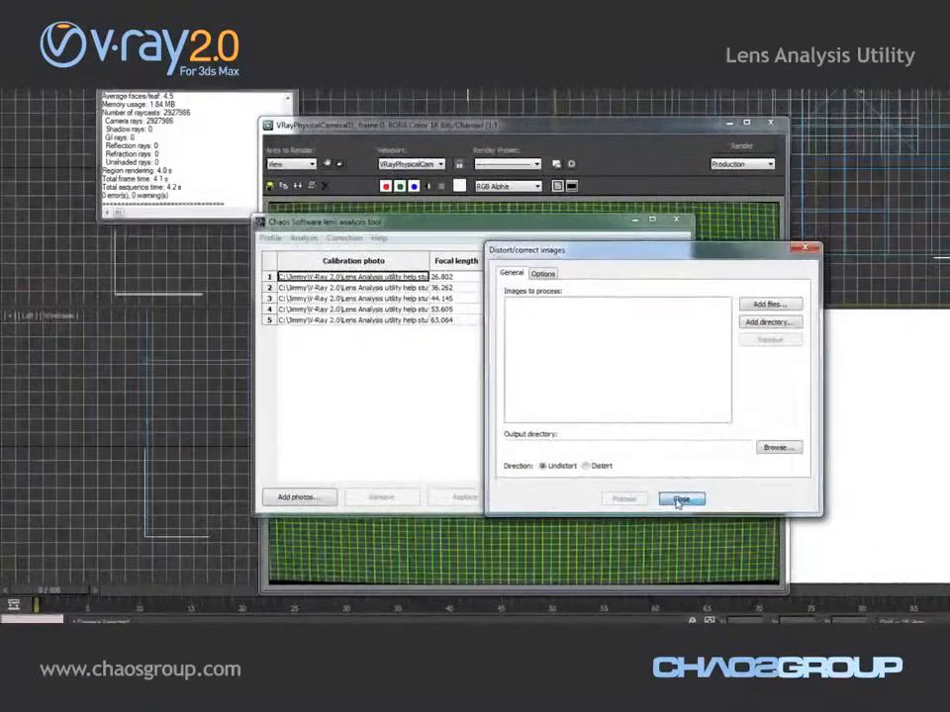
pyautogui.click(679, 500)
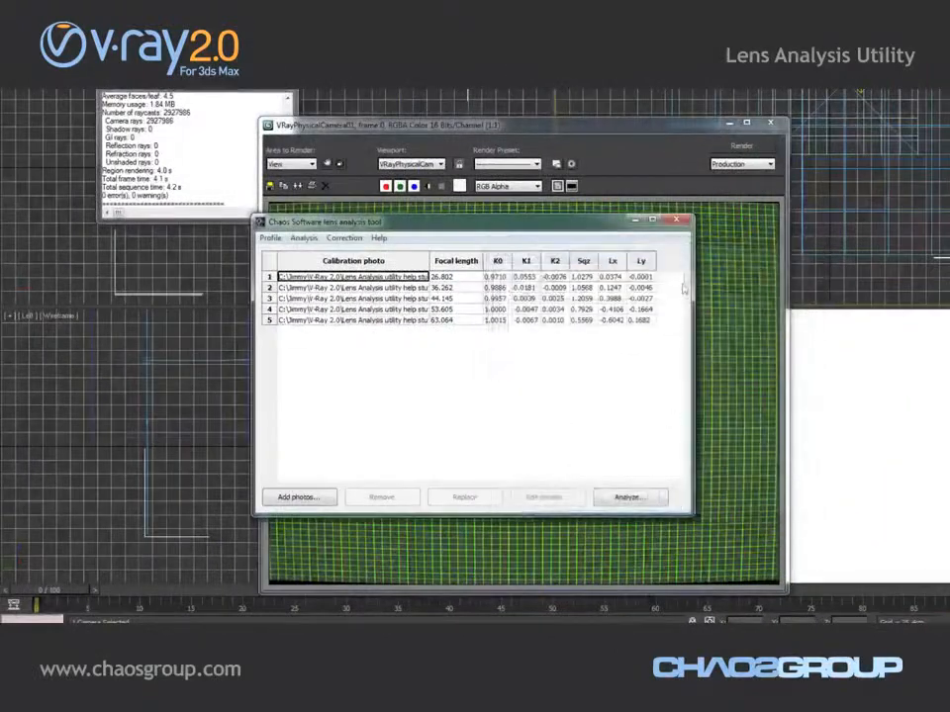